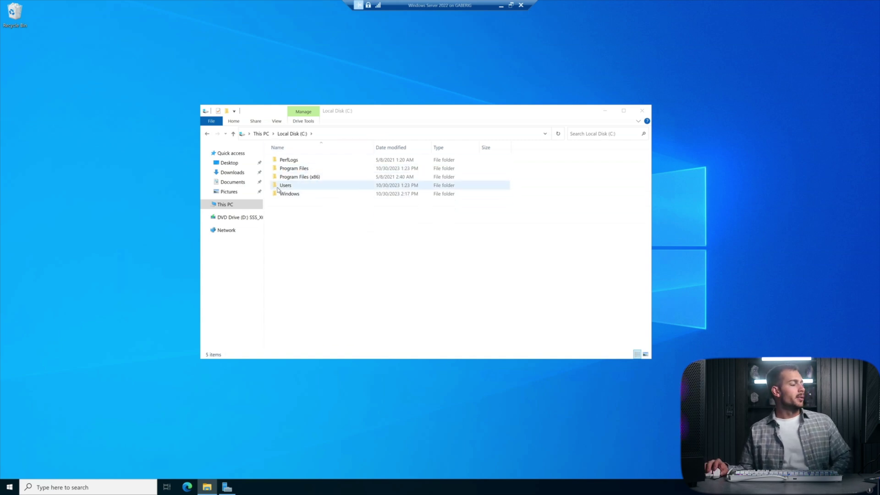
Step: Move the Explorer window and open Local Disk (C:) from This PC
drag(368, 110, 394, 107)
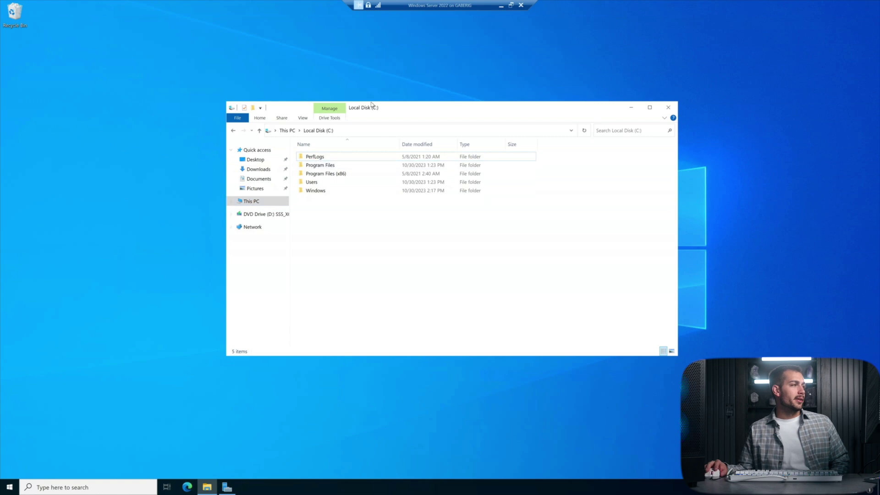
click(243, 203)
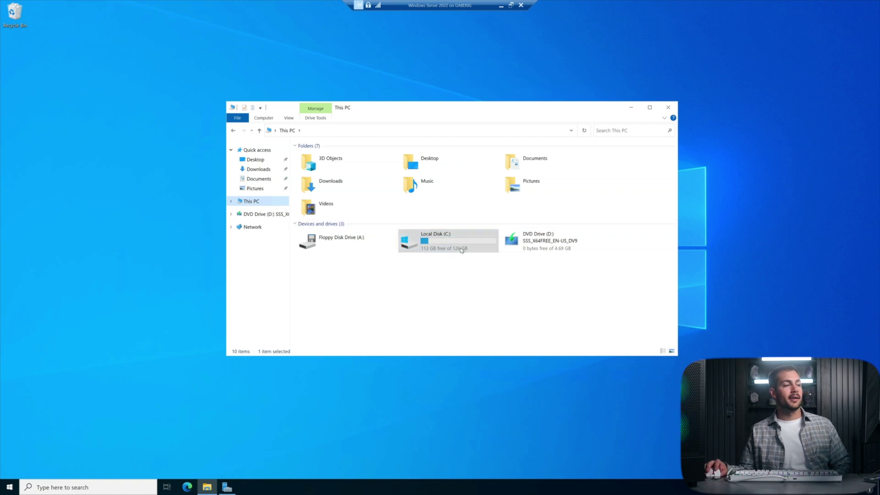
mouse_move(451, 245)
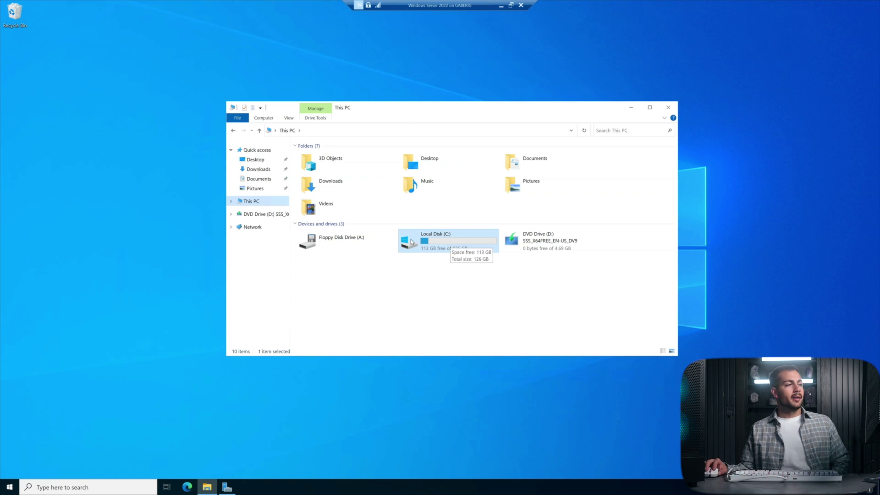
double_click(407, 239)
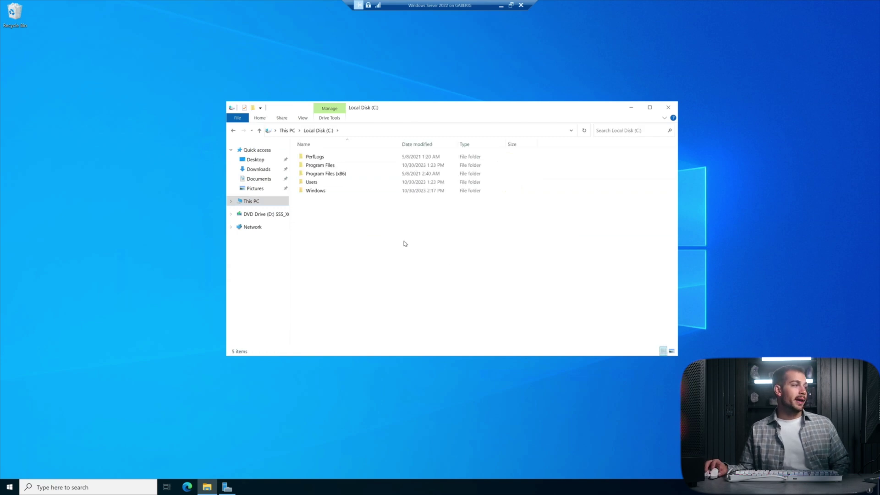
Step: Create a new folder named Indigo at the root of C:
right_click(308, 211)
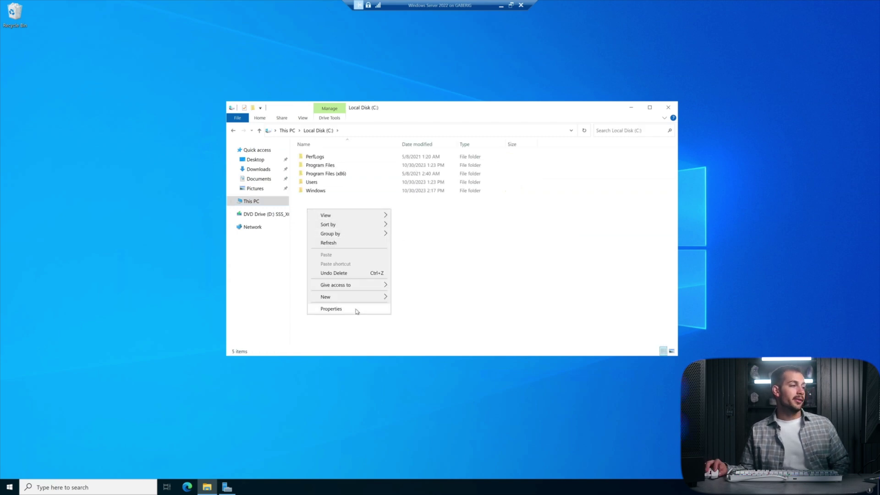
mouse_move(354, 297)
click(418, 298)
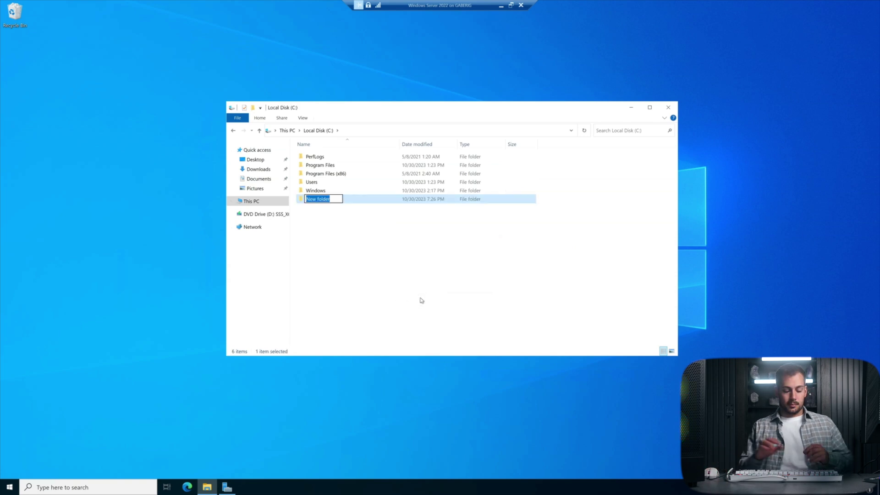
text(Indigo)
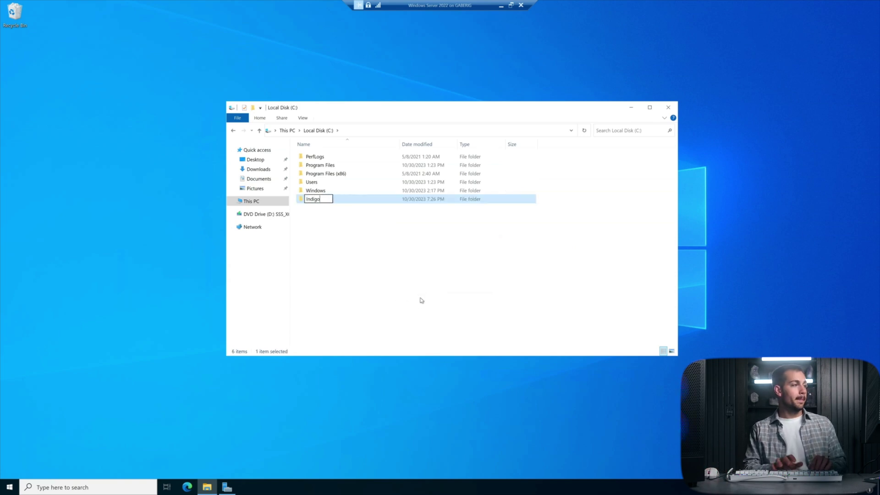
key(Return)
click(349, 276)
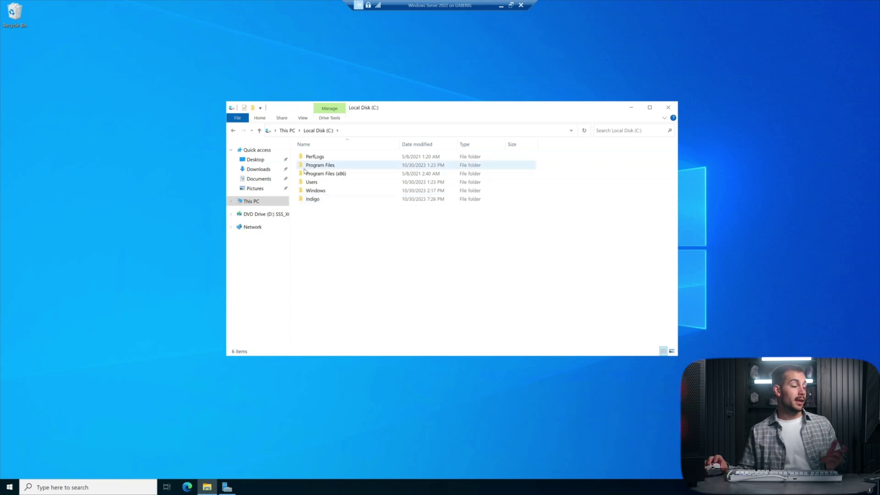
right_click(320, 202)
Step: Open the Indigo folder's Properties on the Sharing page
key(Escape)
right_click(316, 201)
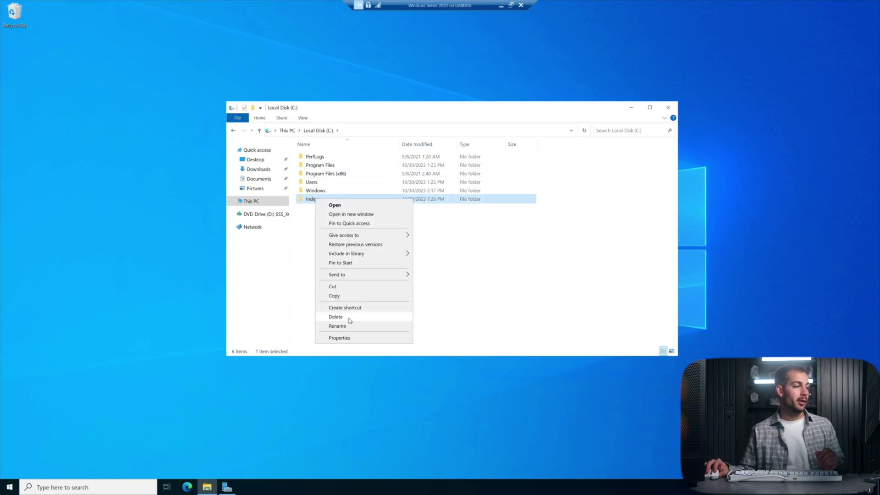
click(338, 338)
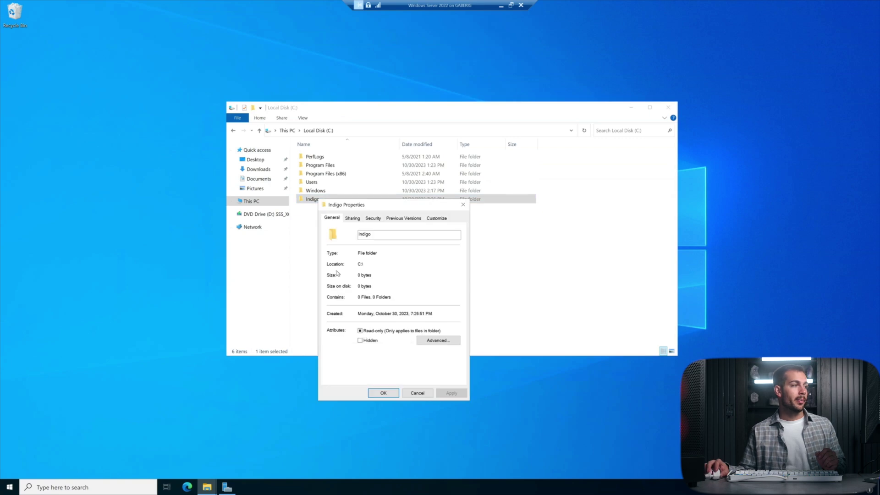
click(354, 219)
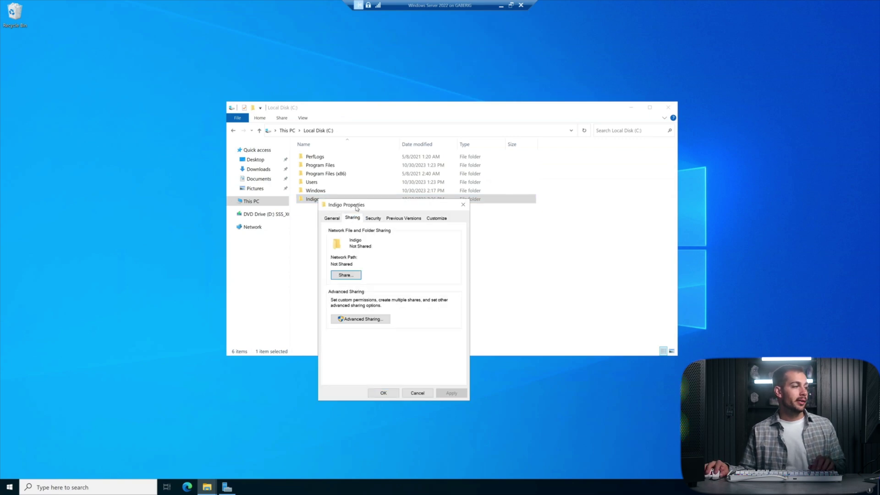
Step: Share Indigo with Marketing and Operations at Read permission
click(345, 275)
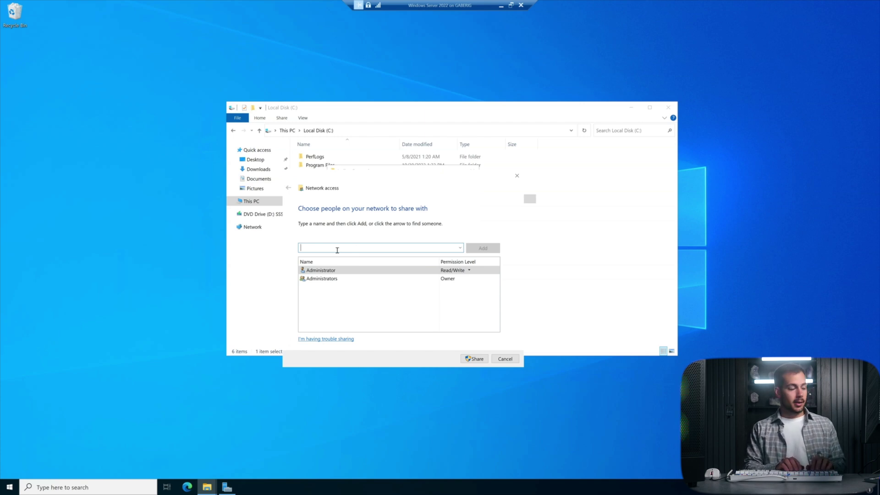
text(Marketing)
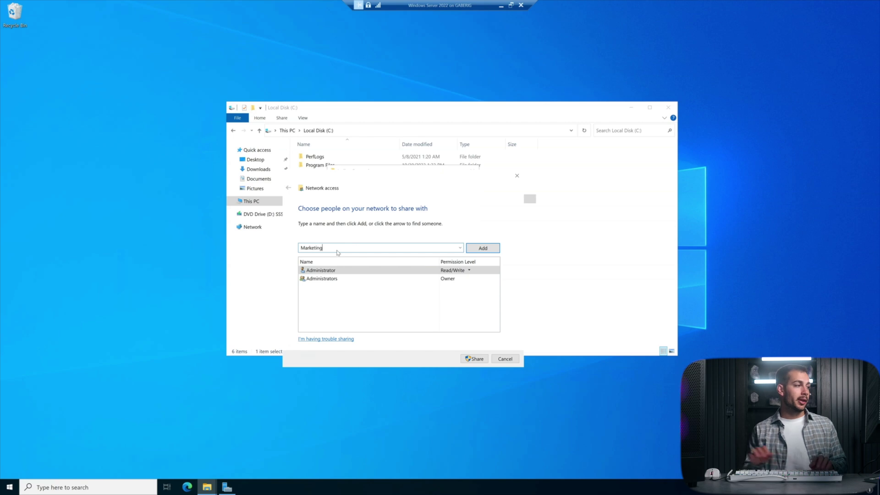
click(485, 247)
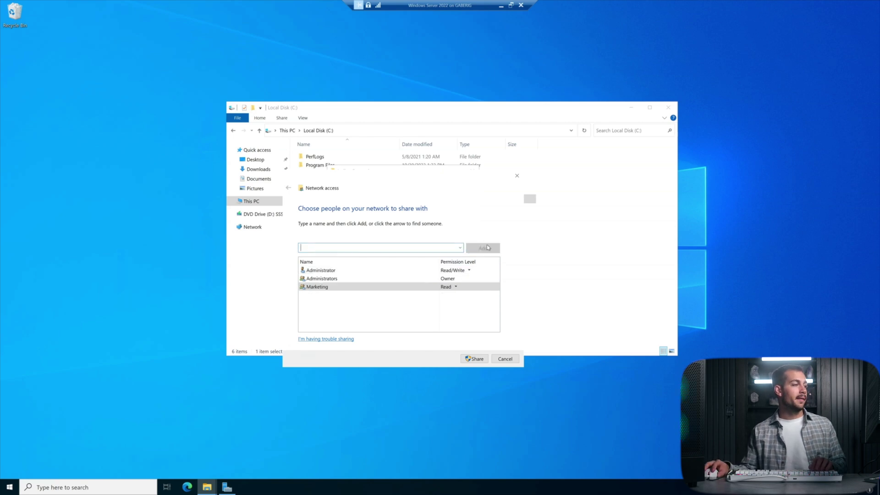
text(O)
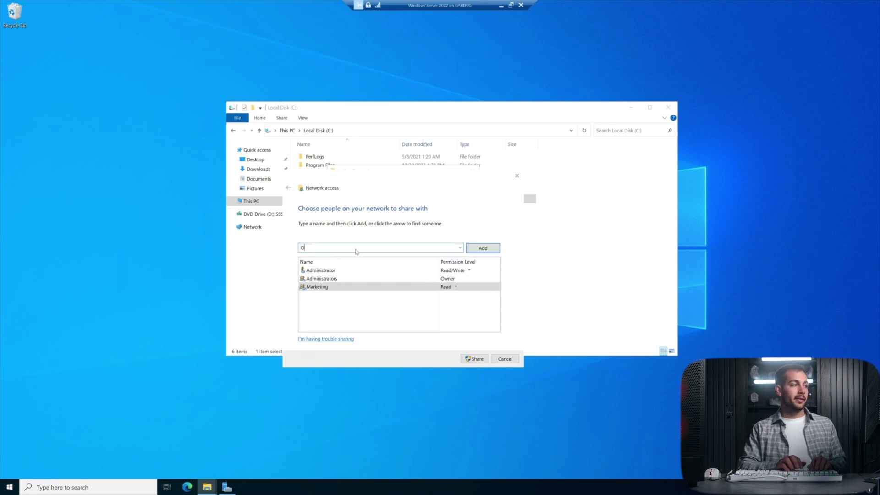
text(perations)
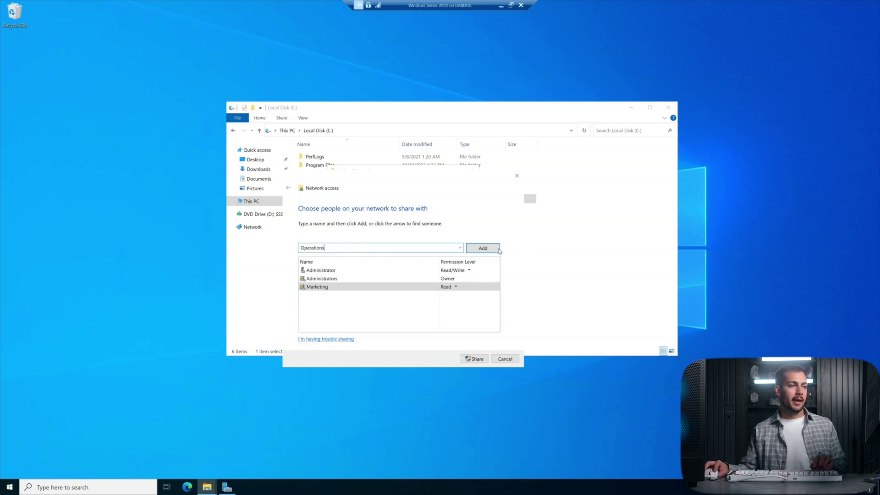
click(478, 246)
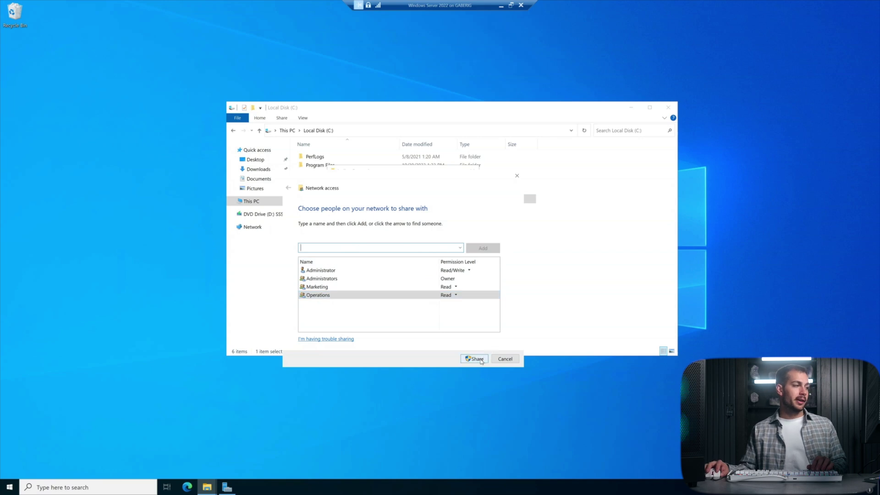
click(476, 358)
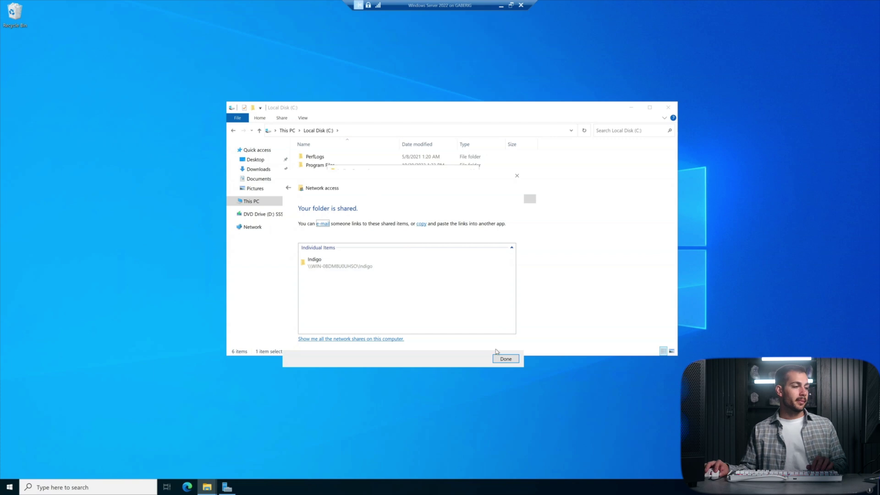
Step: Select the full Indigo network path, then close the confirmation and Indigo Properties
click(504, 359)
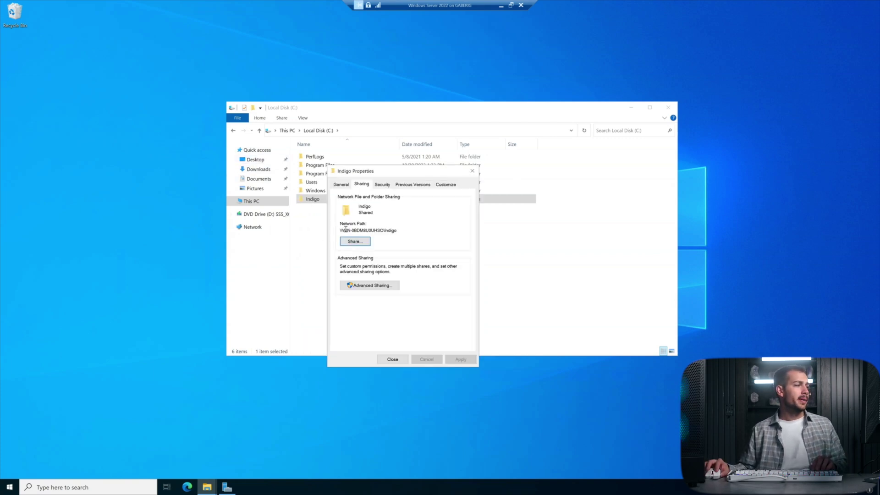
drag(397, 231, 355, 232)
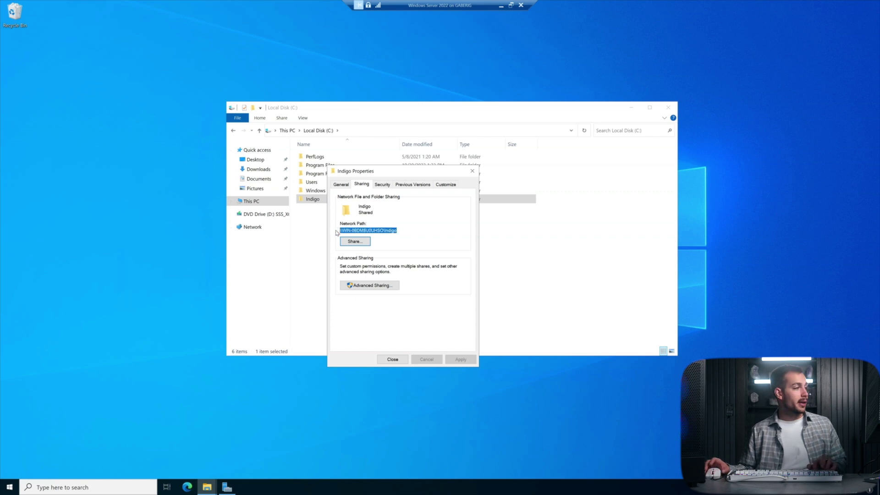
drag(353, 231, 400, 231)
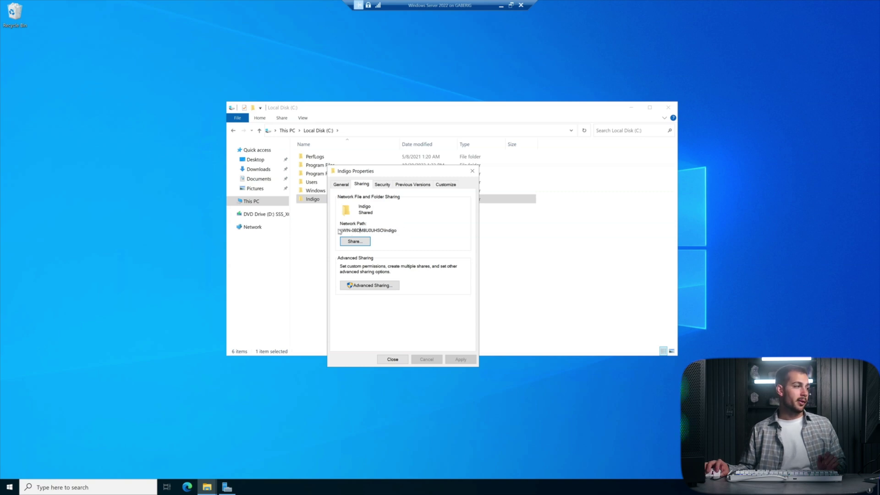
drag(343, 230, 401, 234)
key(ctrl+c)
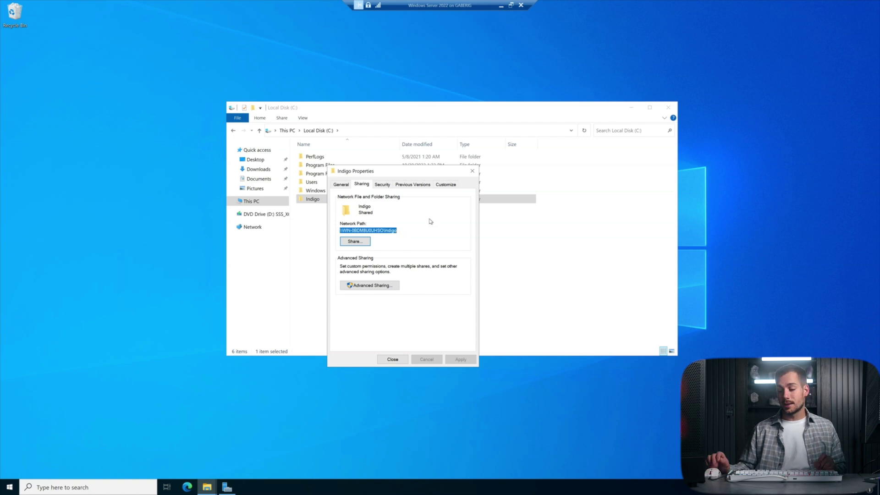
click(472, 172)
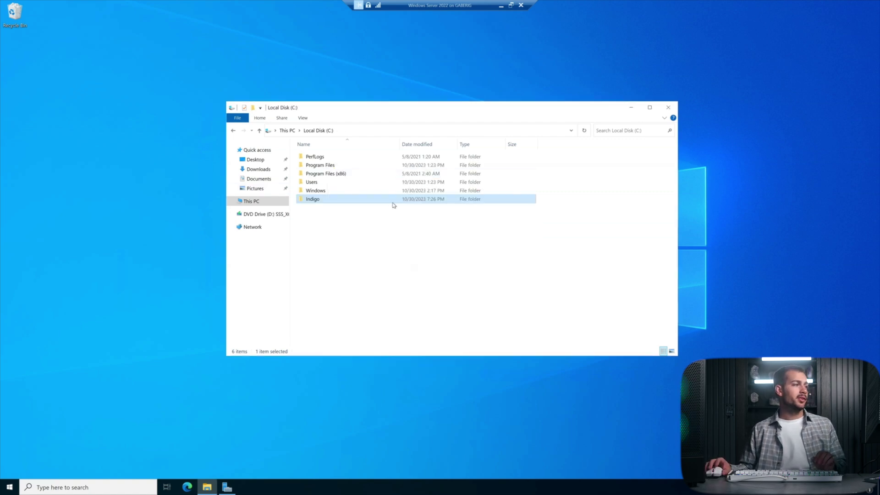
right_click(251, 232)
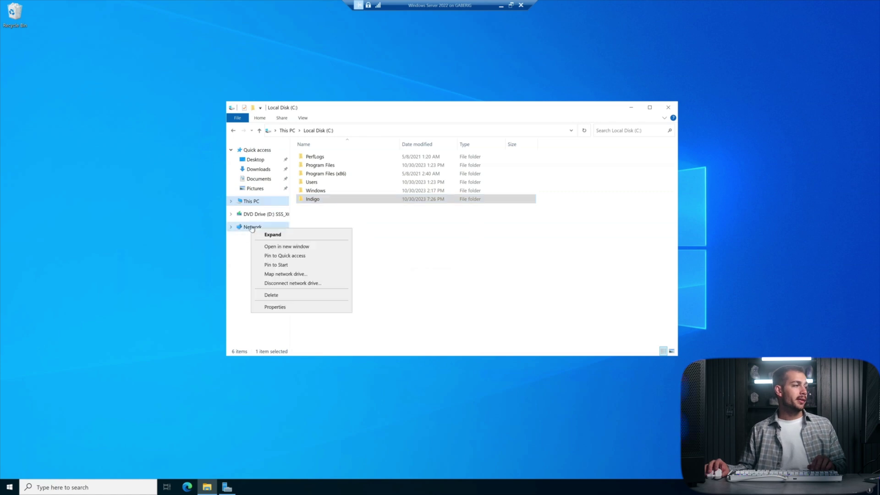
Step: Map \\WIN-0BDM8U0UHSO\Indigo as network drive Z: and view This PC
click(278, 274)
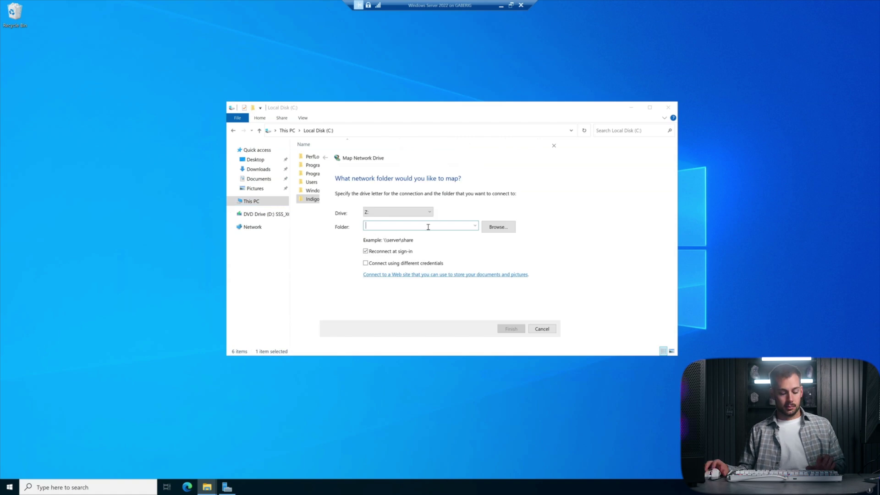
key(ctrl+v)
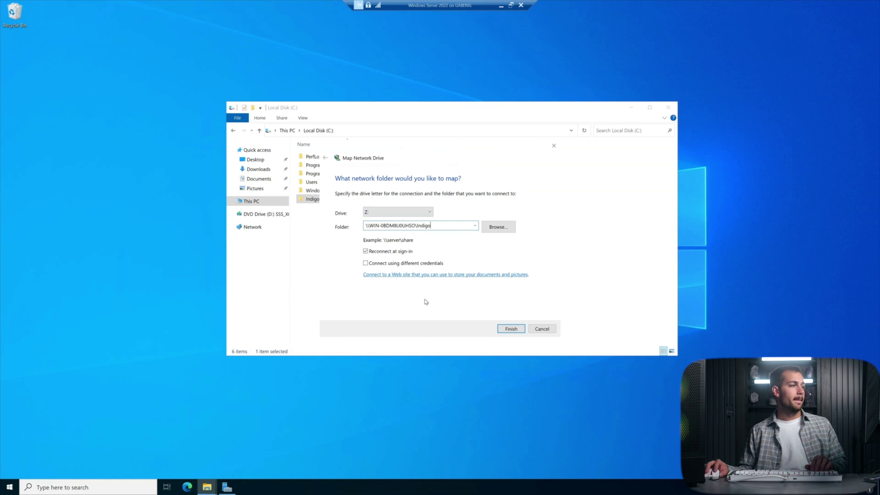
click(508, 330)
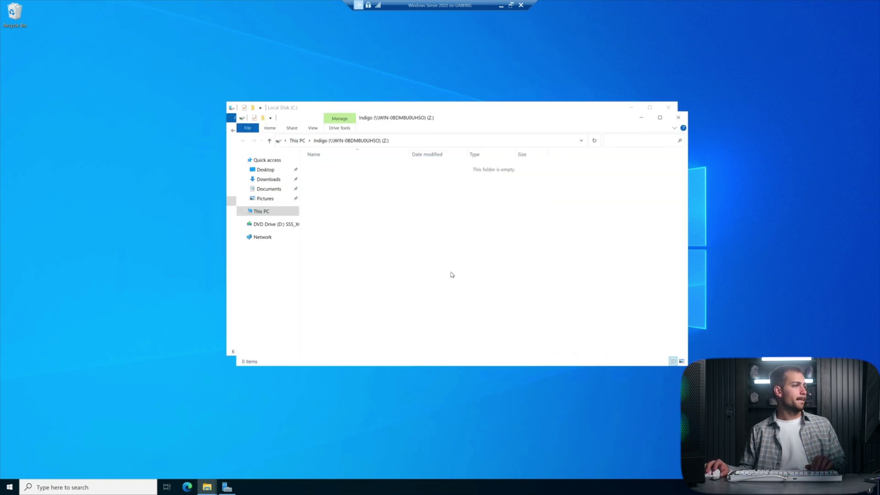
click(266, 213)
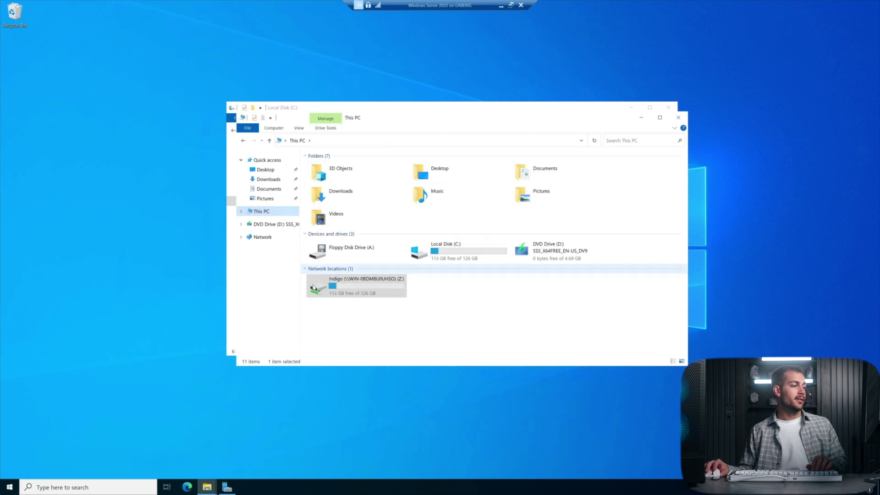
Step: Open Indigo (Z:) and create a folder named Marketing
click(313, 288)
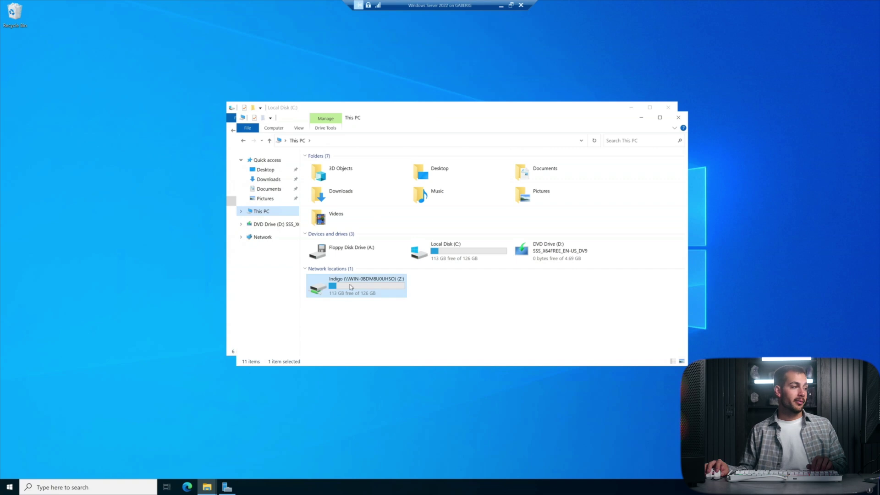
double_click(350, 287)
right_click(352, 189)
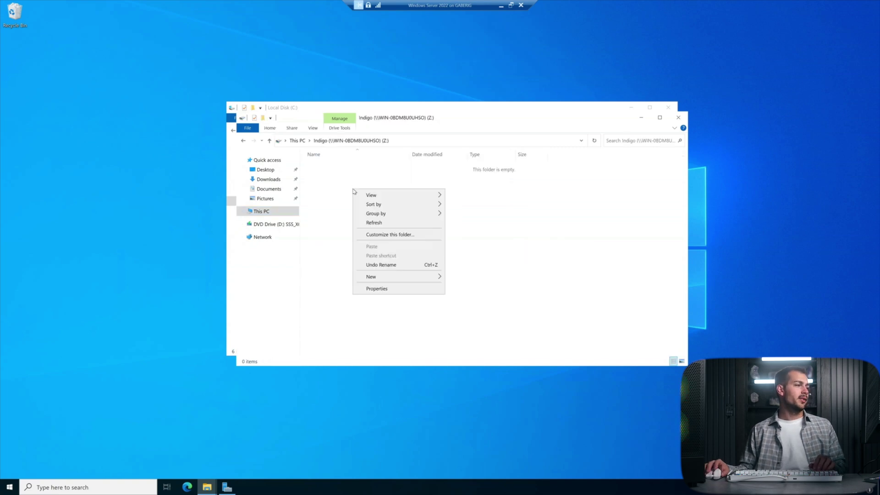
mouse_move(371, 282)
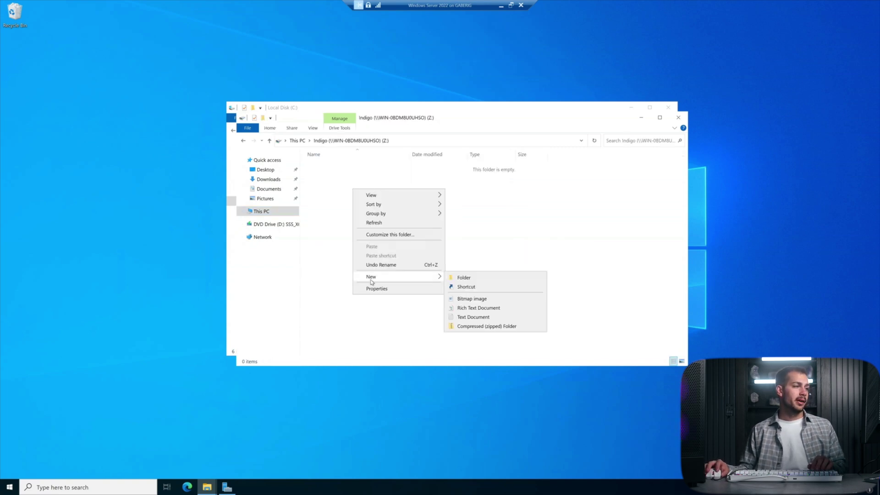
click(453, 278)
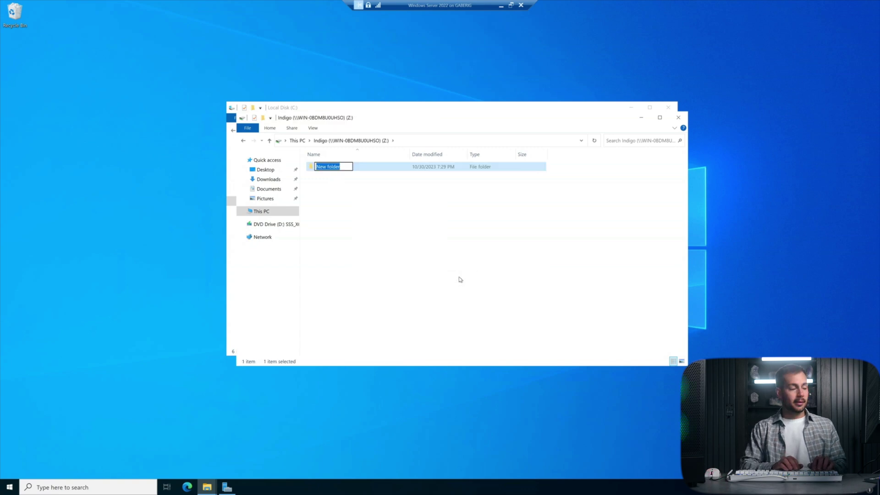
text(Marketing)
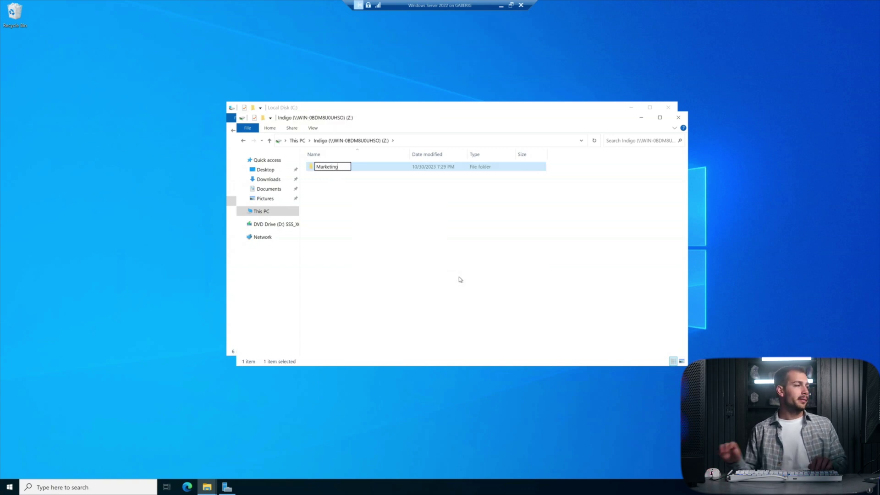
click(460, 279)
Step: Add an Operations folder on the Z: drive and open it
right_click(333, 193)
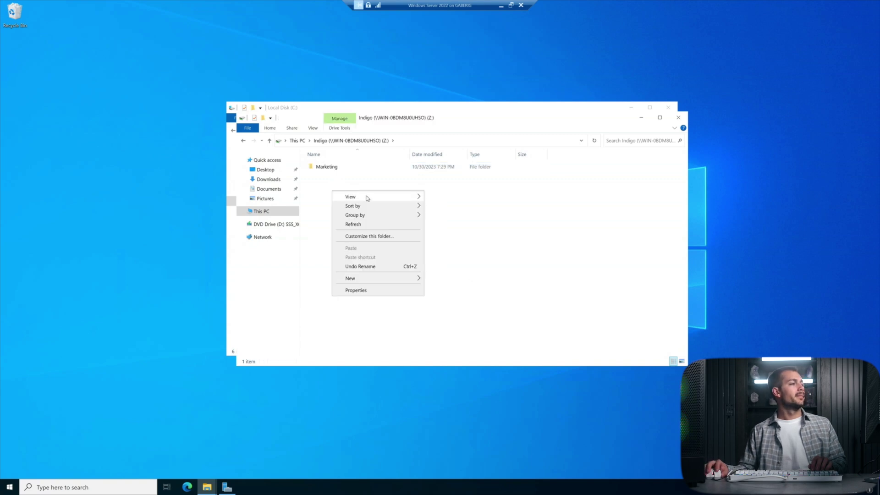
mouse_move(356, 280)
click(447, 281)
text(Operations)
key(Return)
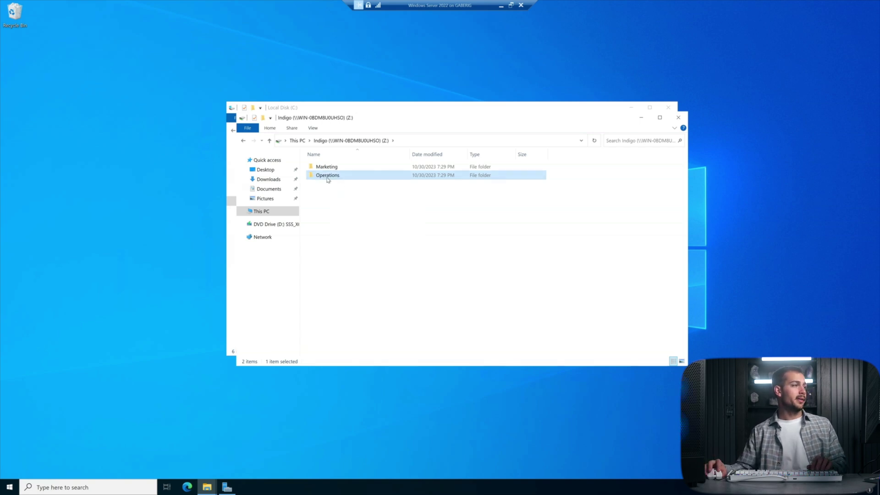
double_click(328, 180)
Step: Create an Operations Manager subfolder inside Operations
right_click(317, 184)
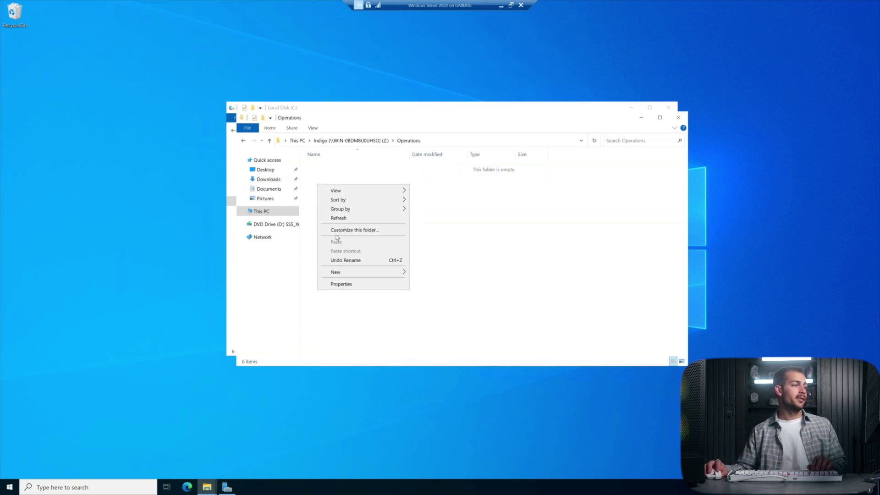
mouse_move(357, 272)
click(423, 273)
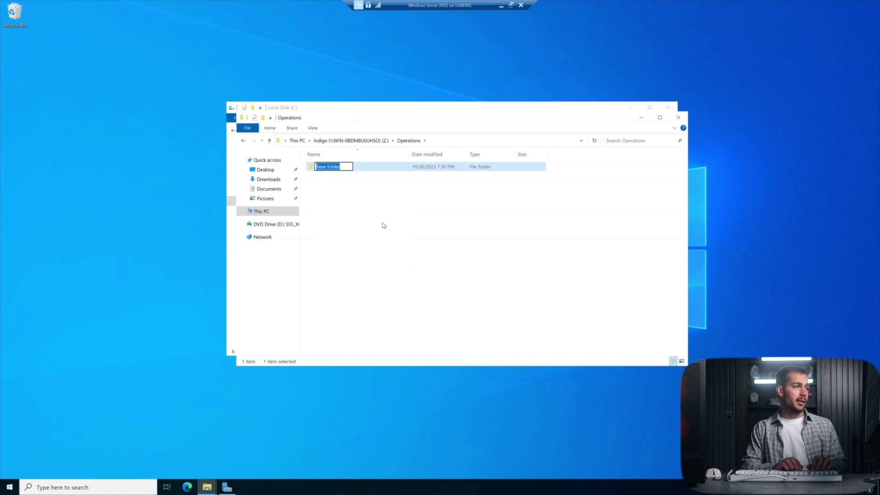
text(Operations Man)
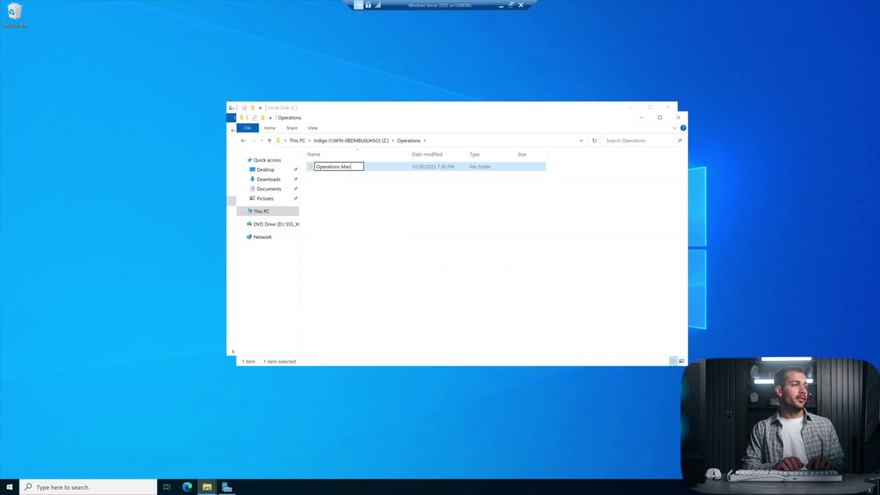
text(ager)
key(Return)
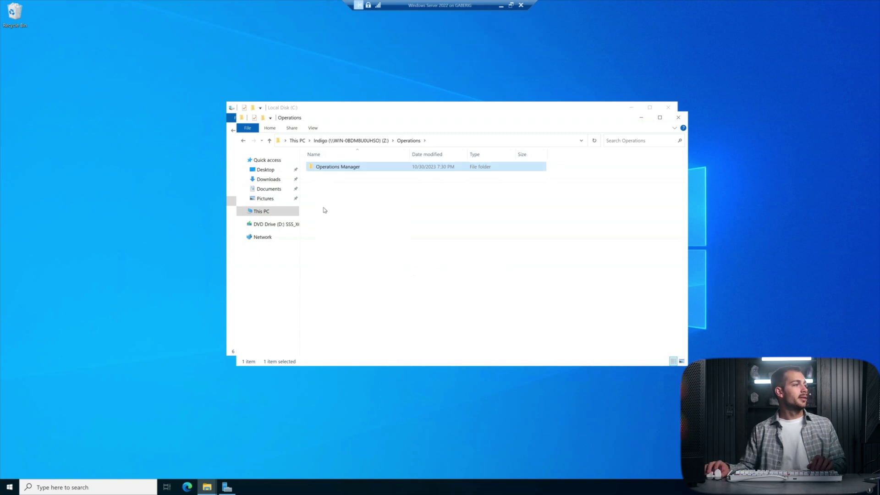
Step: Add a second subfolder named Virtual Assistant
right_click(321, 187)
mouse_move(372, 275)
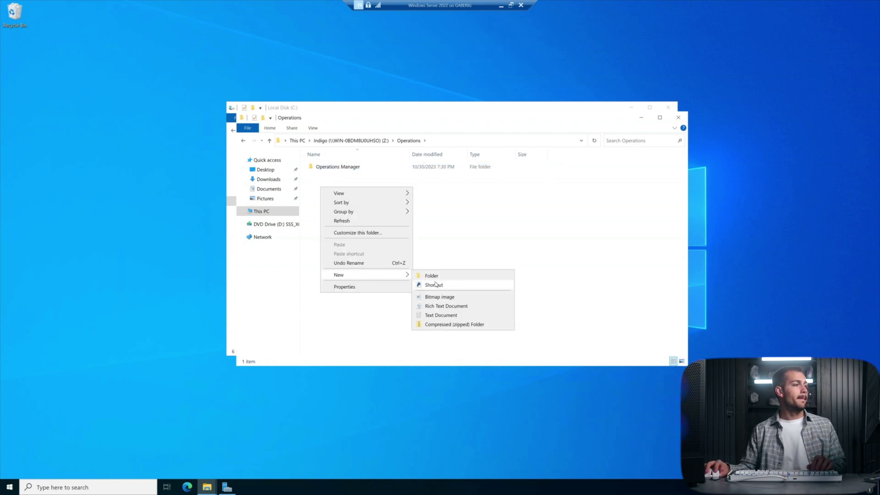
click(435, 277)
text(Virtua)
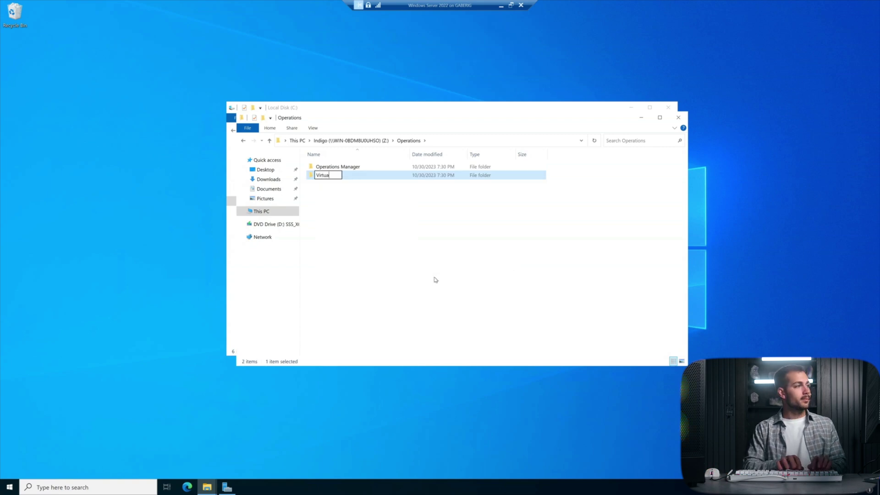
text(l Assistant)
click(435, 279)
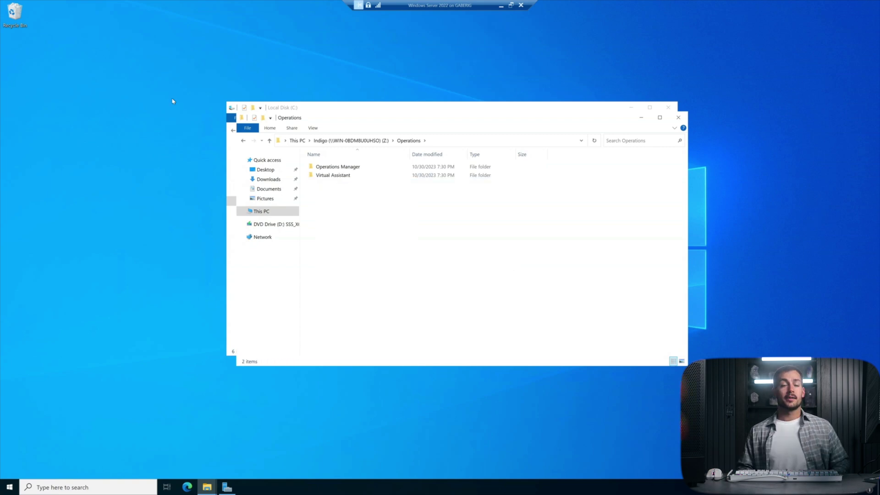